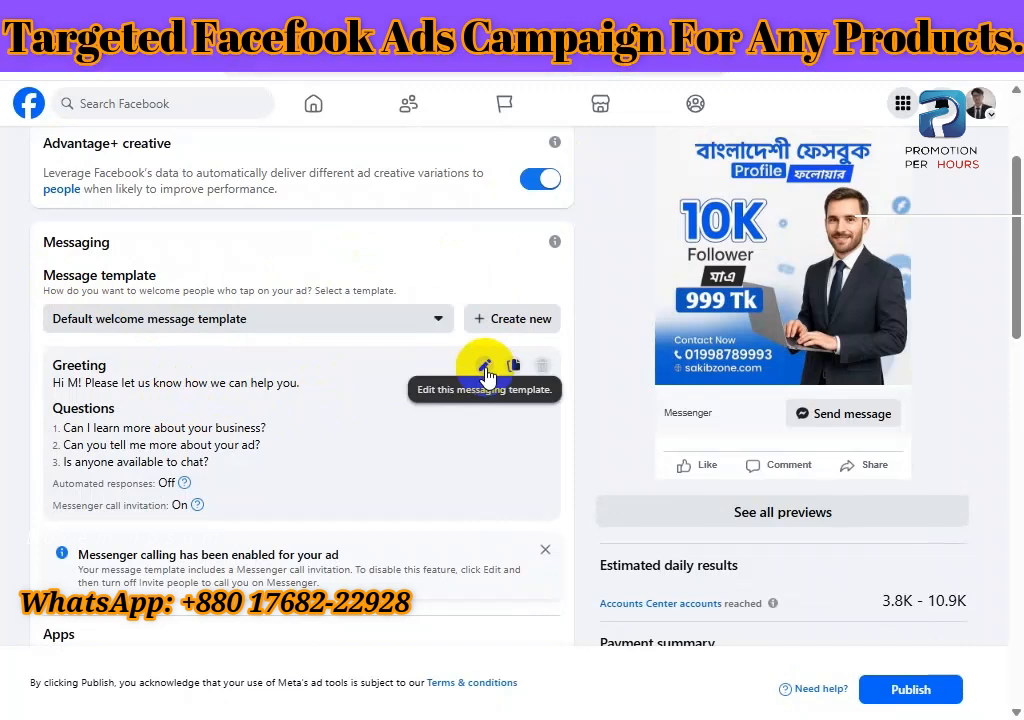
Dismiss the Messenger calling notice and the Messenger selection notice in the messaging section
{"action": "scroll", "coordinate": [460, 377], "scroll_direction": "down", "scroll_amount": 5}
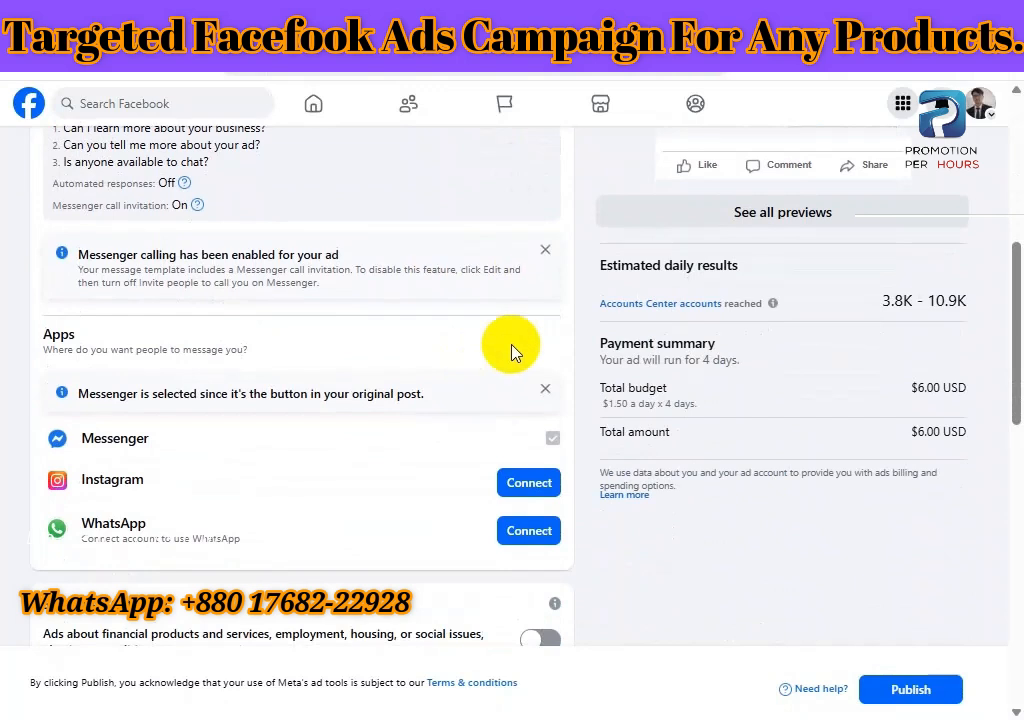
{"action": "left_click", "coordinate": [545, 251]}
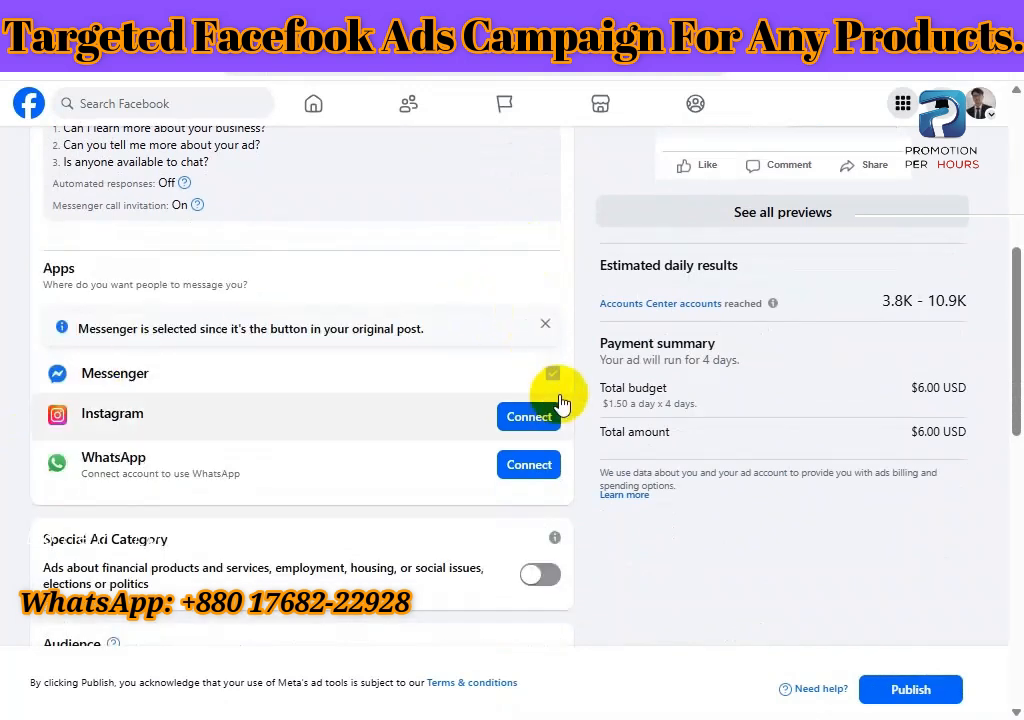
{"action": "left_click", "coordinate": [545, 323]}
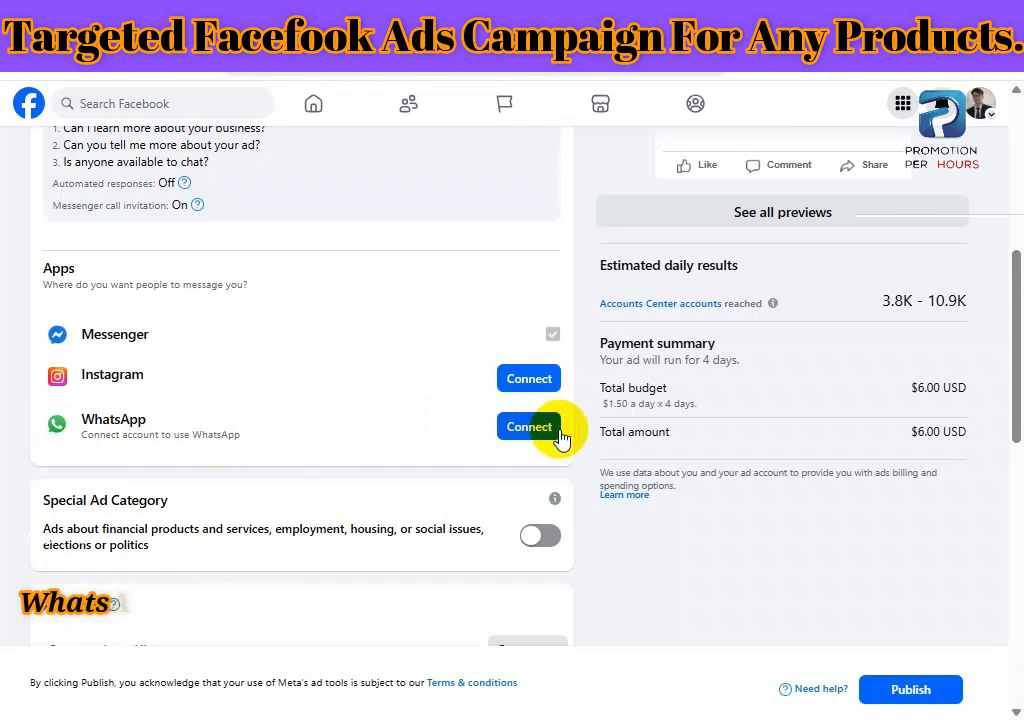
{"action": "left_click", "coordinate": [529, 390]}
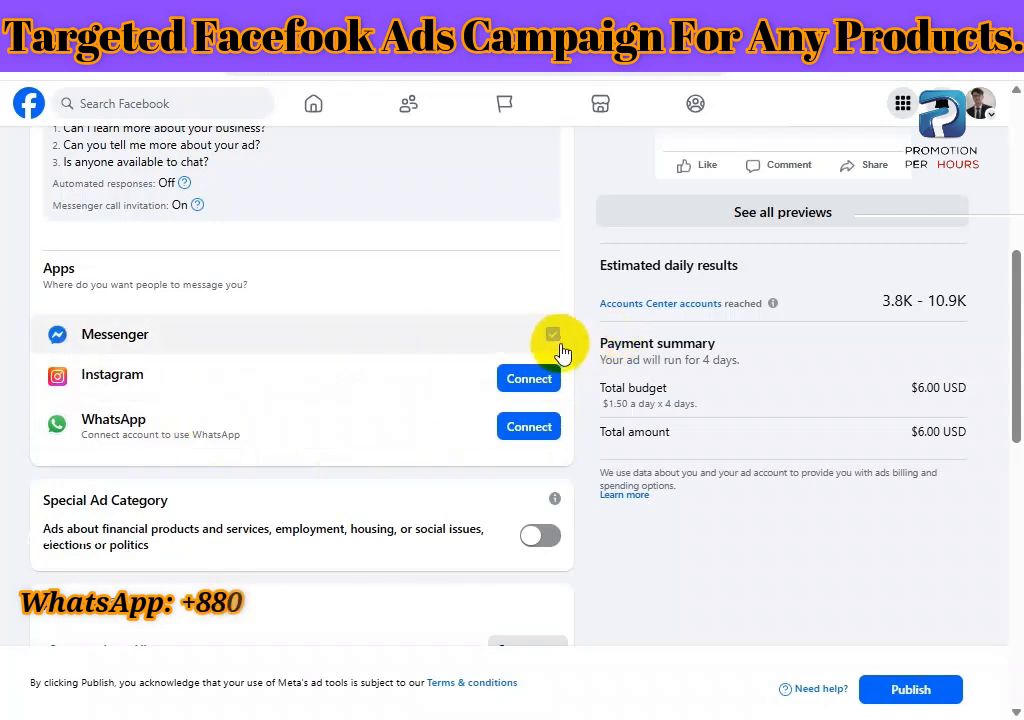
Show all available audiences and examine the details of the audience chosen through targeting
{"action": "scroll", "coordinate": [560, 350], "scroll_direction": "down", "scroll_amount": 3}
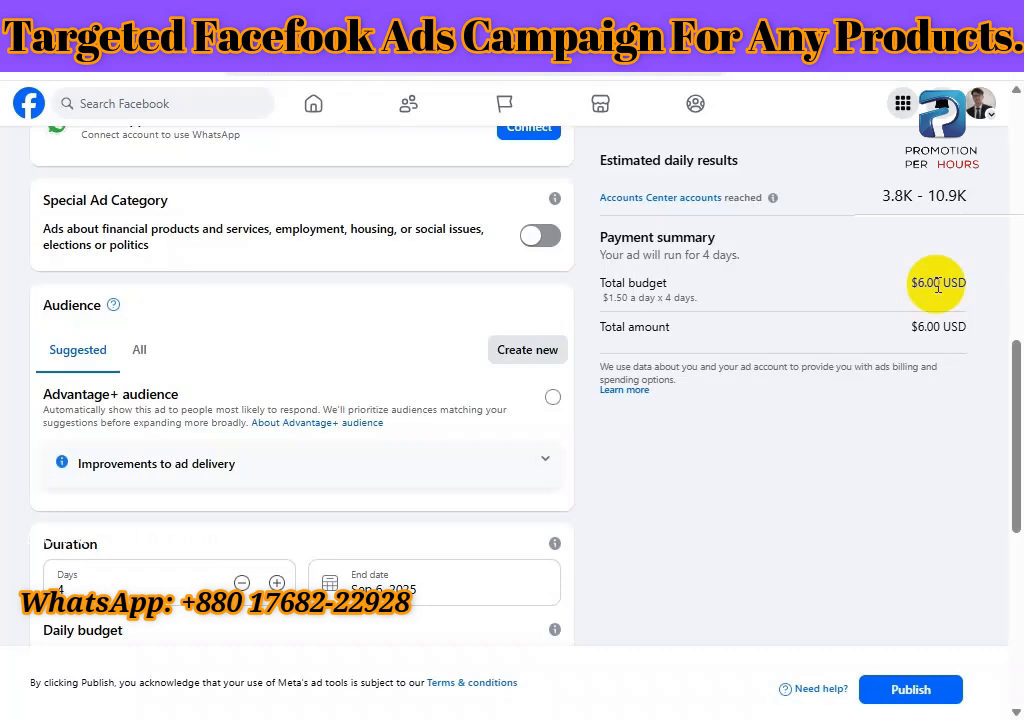
{"action": "left_click", "coordinate": [133, 356]}
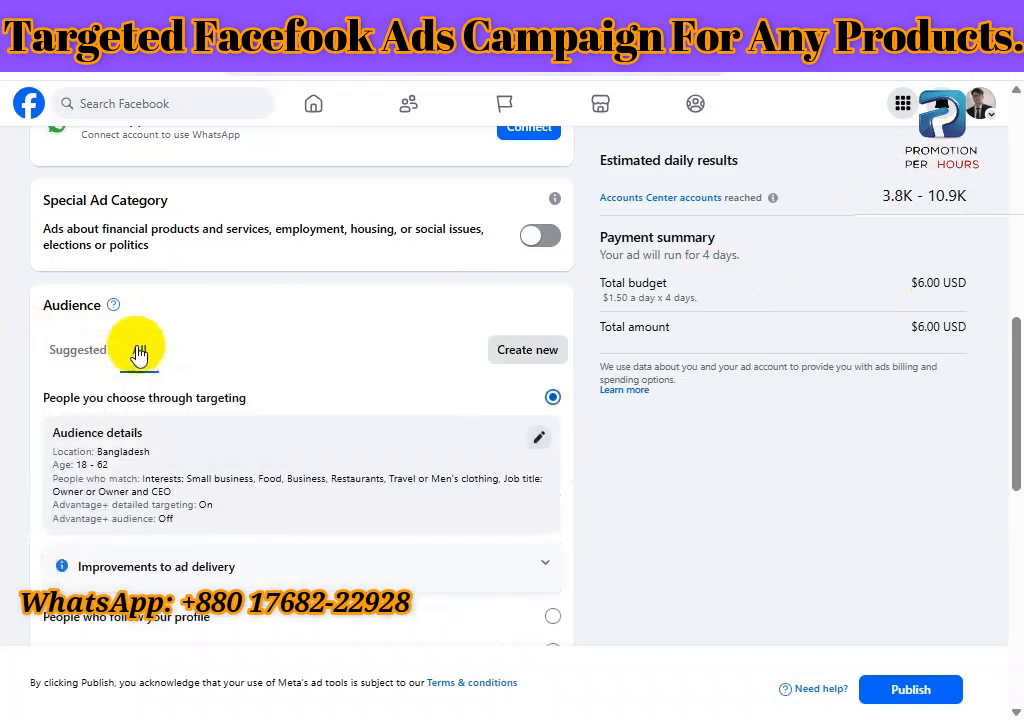
{"action": "scroll", "coordinate": [393, 389], "scroll_direction": "down", "scroll_amount": 1}
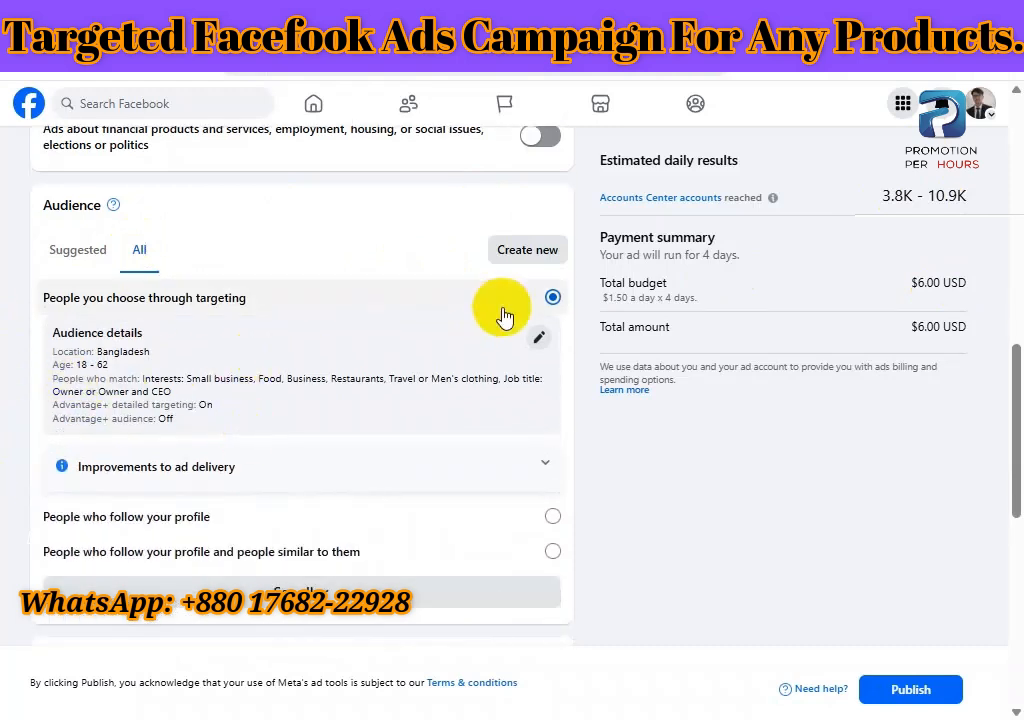
Set the ad duration to 1 day
{"action": "scroll", "coordinate": [500, 316], "scroll_direction": "down", "scroll_amount": 1}
{"action": "scroll", "coordinate": [498, 315], "scroll_direction": "down", "scroll_amount": 2}
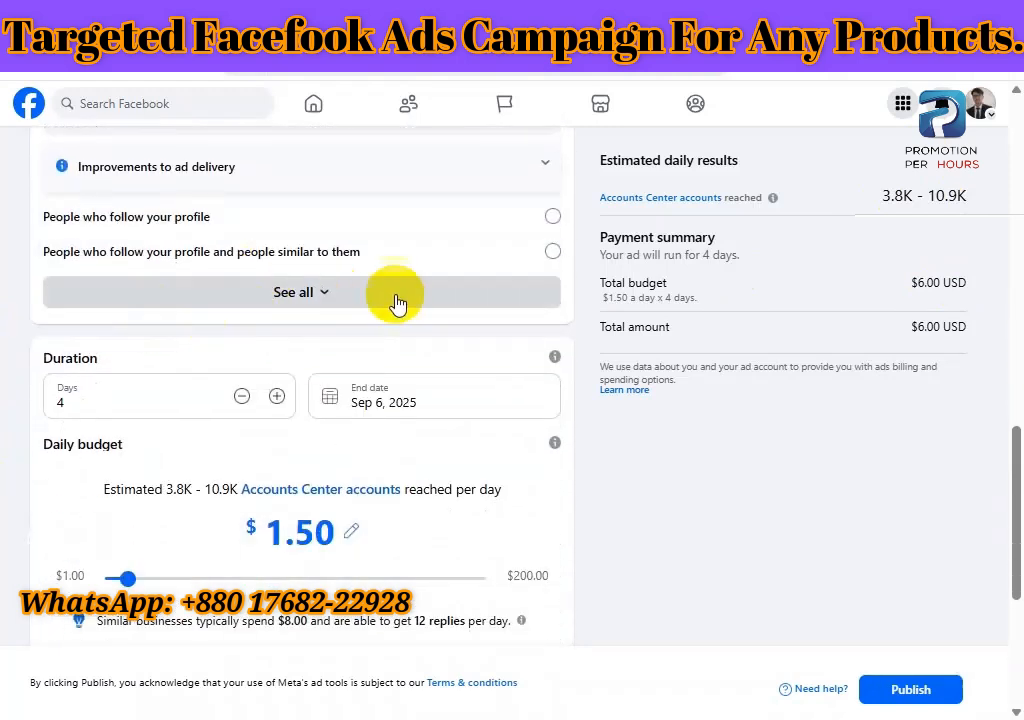
{"action": "left_click", "coordinate": [105, 402]}
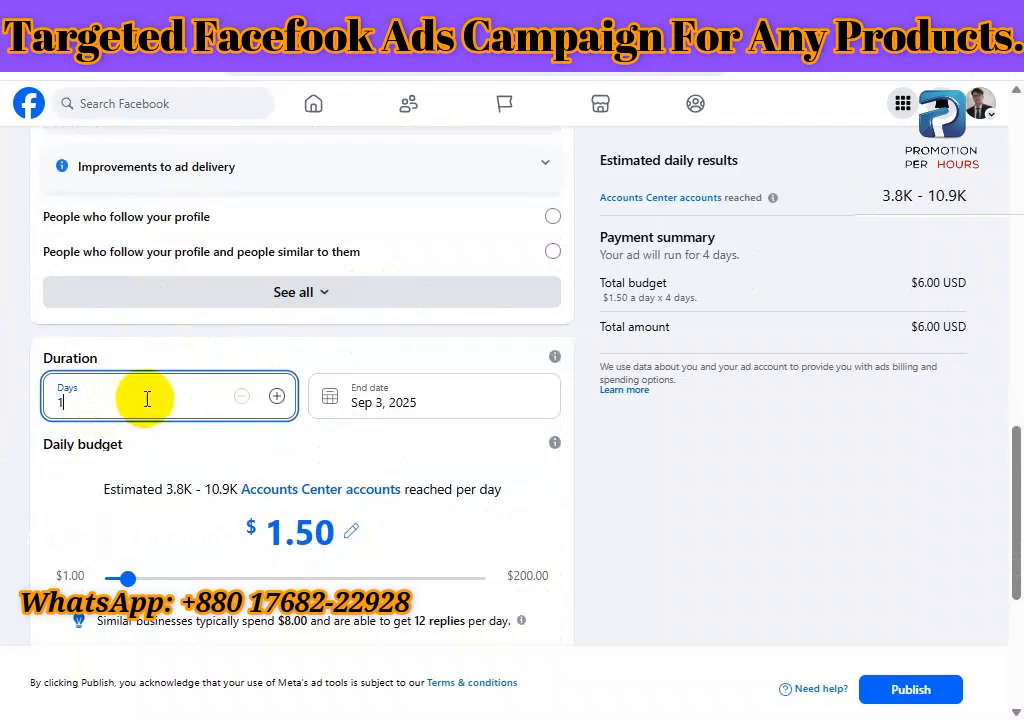
{"action": "type", "text": "1"}
{"action": "left_click", "coordinate": [343, 361]}
Set the daily budget to $1.00
{"action": "scroll", "coordinate": [343, 385], "scroll_direction": "down", "scroll_amount": 2}
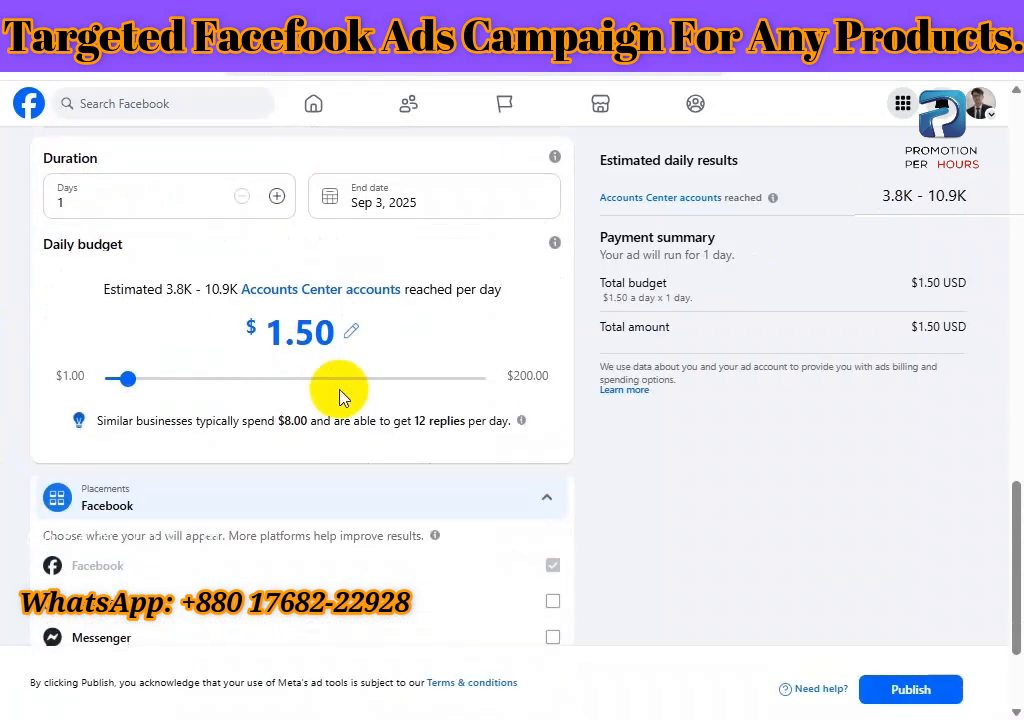
{"action": "left_click", "coordinate": [352, 336]}
{"action": "type", "text": "1"}
{"action": "left_click", "coordinate": [466, 250]}
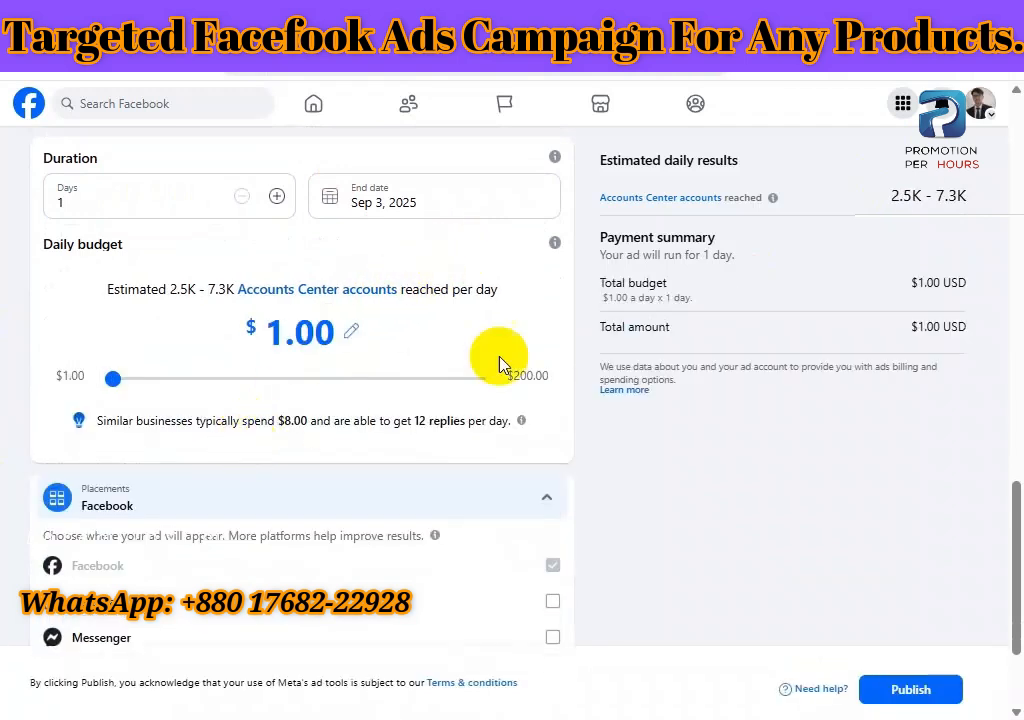
Add Instagram and Messenger to the ad placements alongside Facebook
{"action": "scroll", "coordinate": [263, 347], "scroll_direction": "down", "scroll_amount": 1}
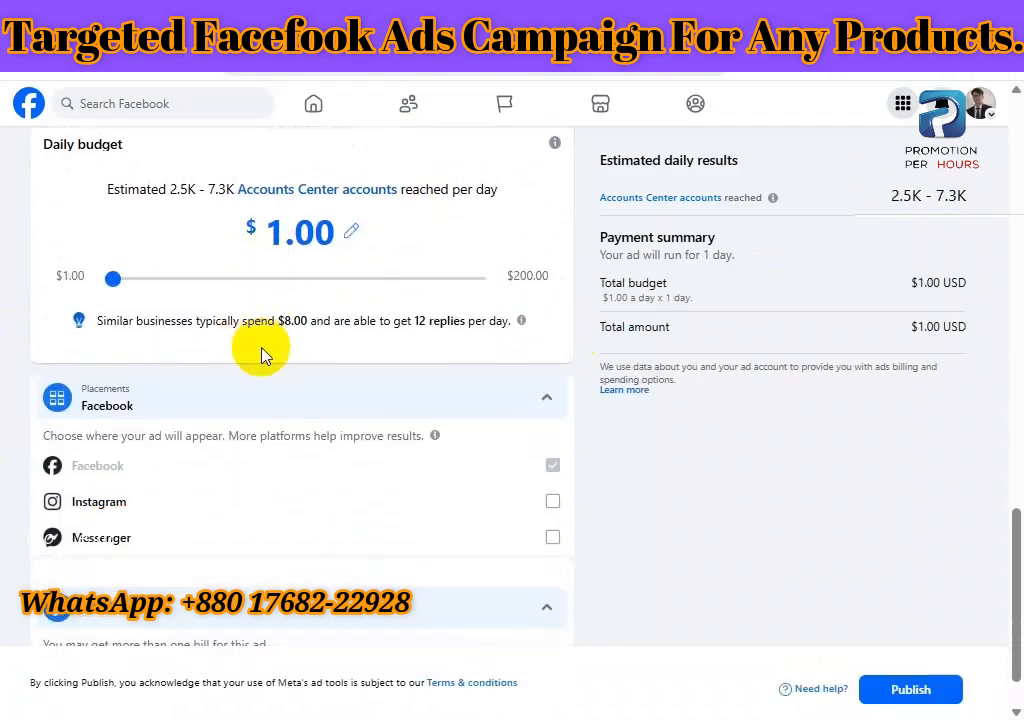
{"action": "scroll", "coordinate": [263, 355], "scroll_direction": "up", "scroll_amount": 2}
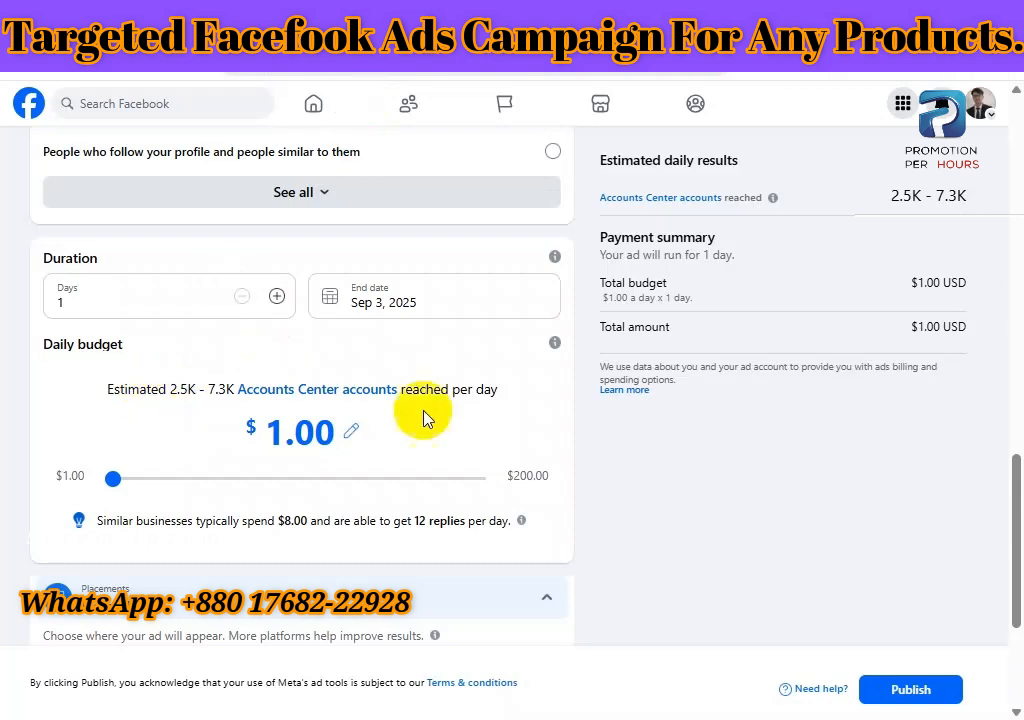
{"action": "scroll", "coordinate": [440, 412], "scroll_direction": "down", "scroll_amount": 2}
{"action": "scroll", "coordinate": [251, 434], "scroll_direction": "down", "scroll_amount": 1}
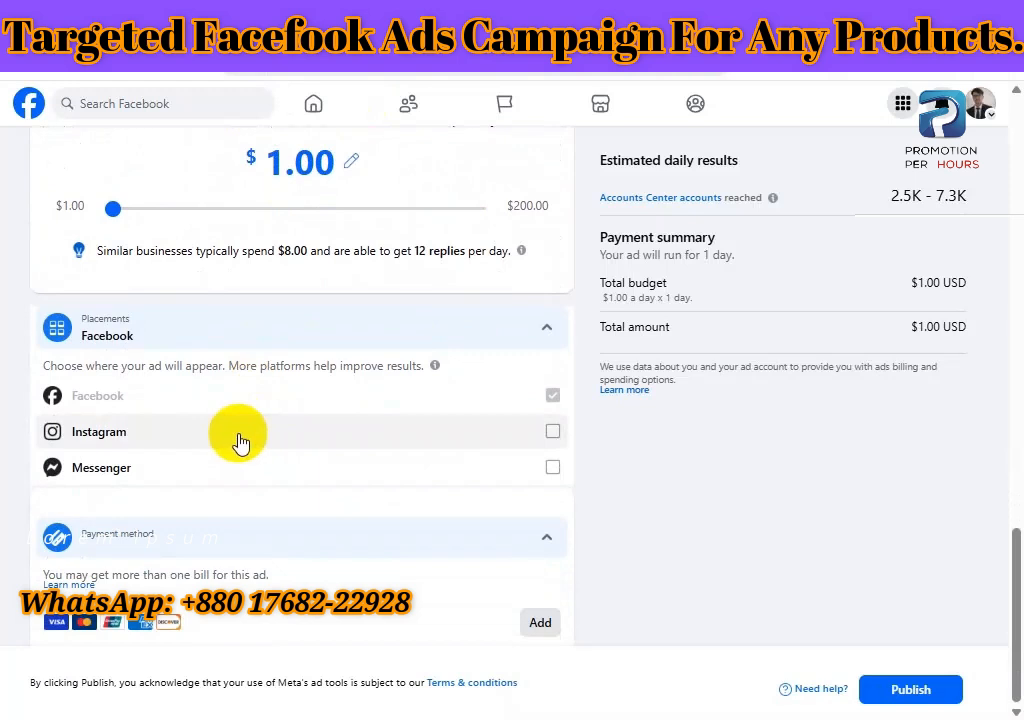
{"action": "left_click", "coordinate": [552, 431]}
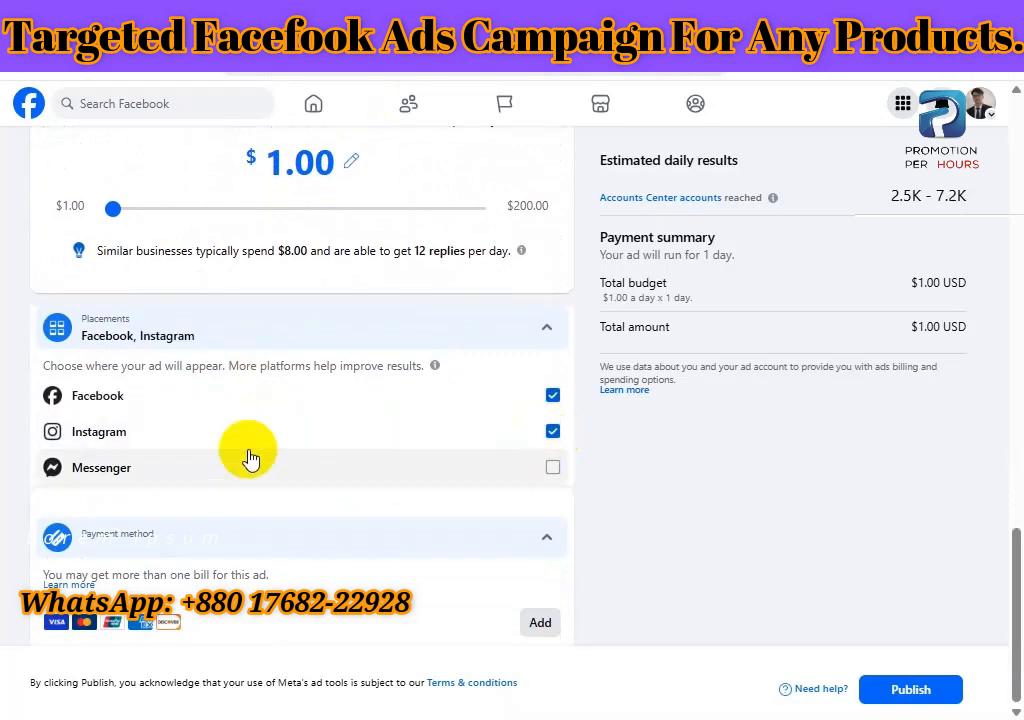
{"action": "left_click", "coordinate": [553, 467]}
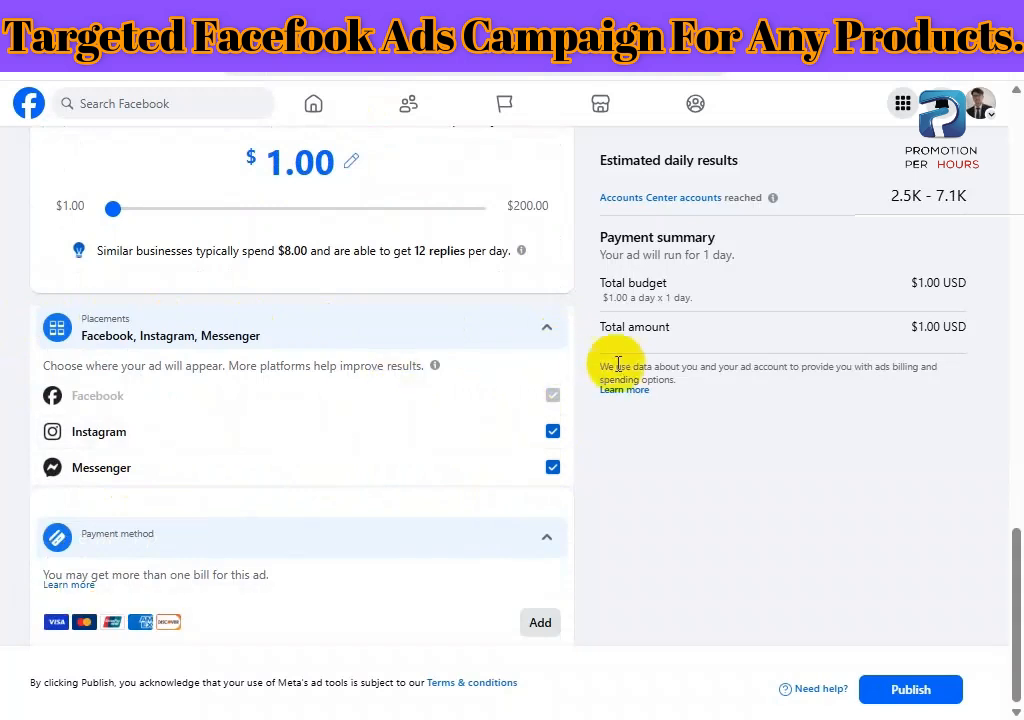
Switch the boost to the third ad account in the list of available accounts
{"action": "scroll", "coordinate": [748, 545], "scroll_direction": "up", "scroll_amount": 15}
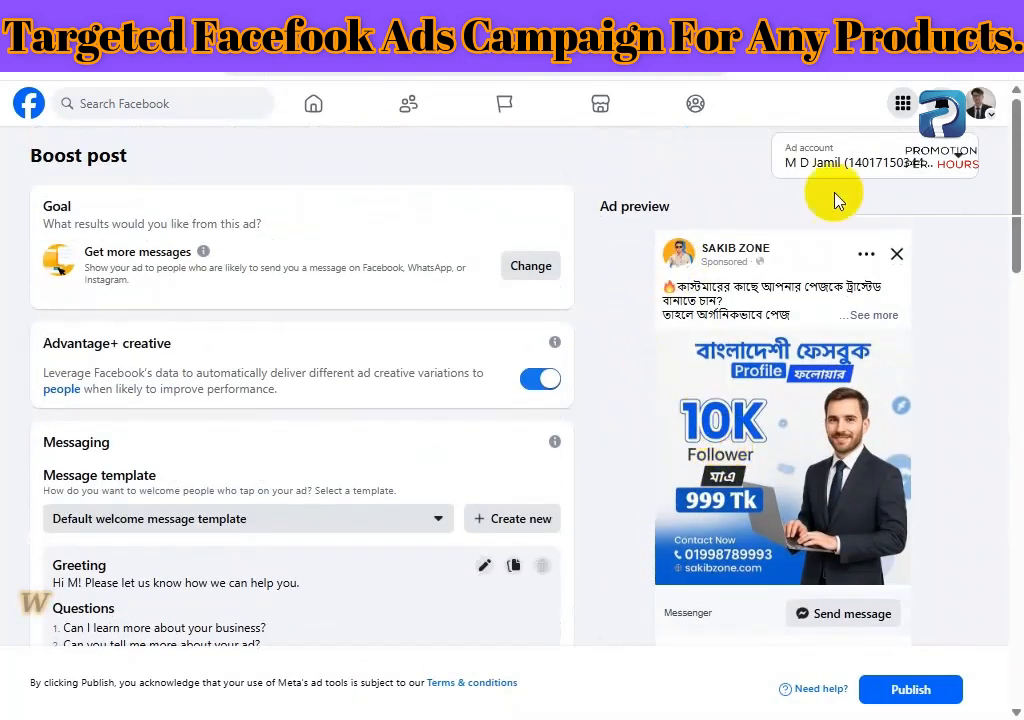
{"action": "scroll", "coordinate": [448, 459], "scroll_direction": "down", "scroll_amount": 2}
{"action": "scroll", "coordinate": [475, 440], "scroll_direction": "up", "scroll_amount": 2}
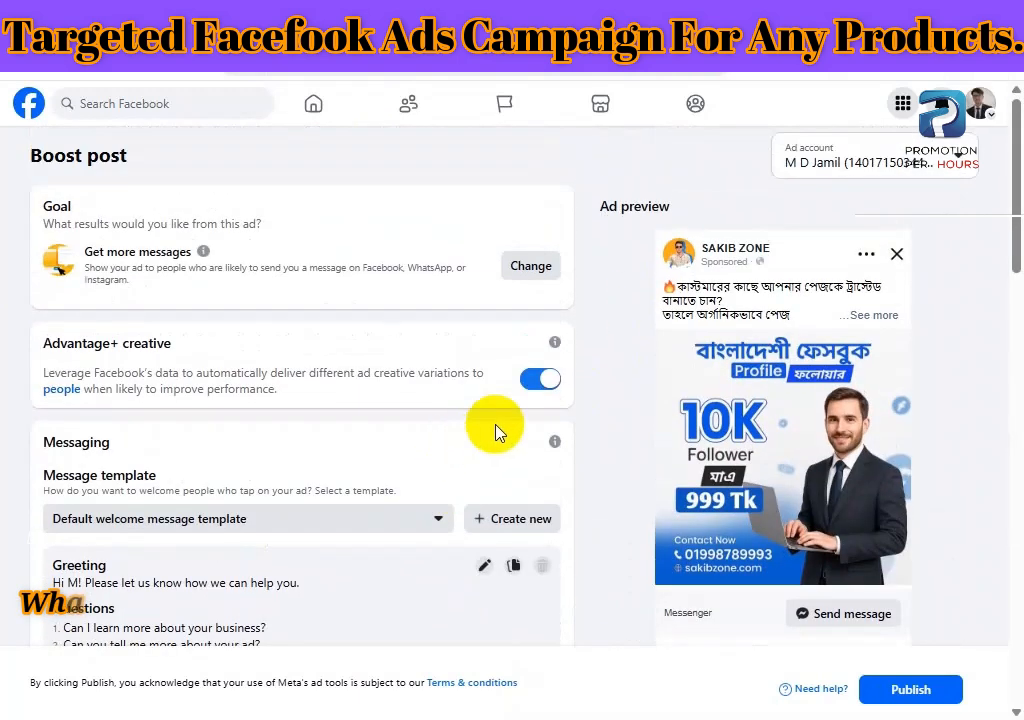
{"action": "left_click", "coordinate": [855, 165]}
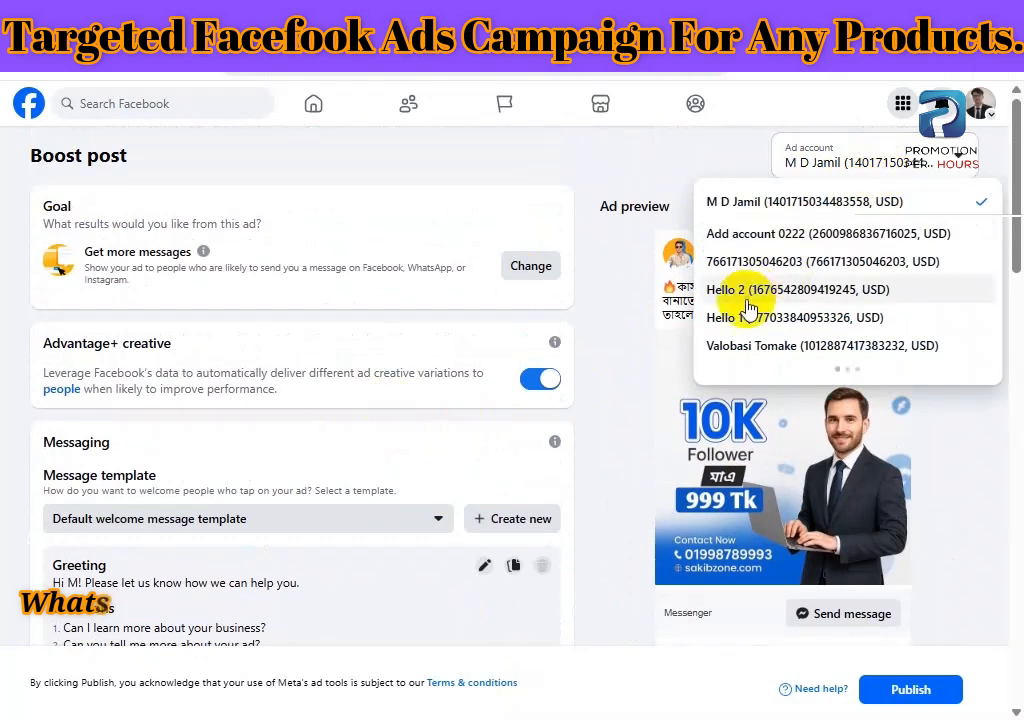
{"action": "left_click", "coordinate": [855, 265]}
{"action": "left_click", "coordinate": [615, 186]}
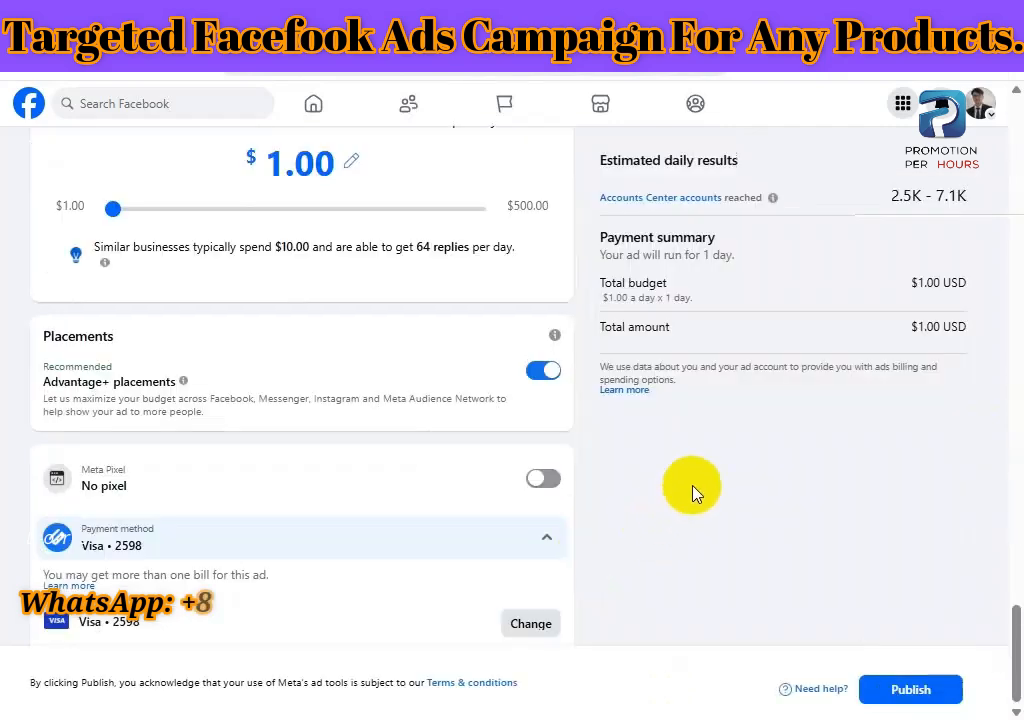
Look over the boost settings under the selected ad account and examine the estimated daily results
{"action": "scroll", "coordinate": [705, 470], "scroll_direction": "up", "scroll_amount": 15}
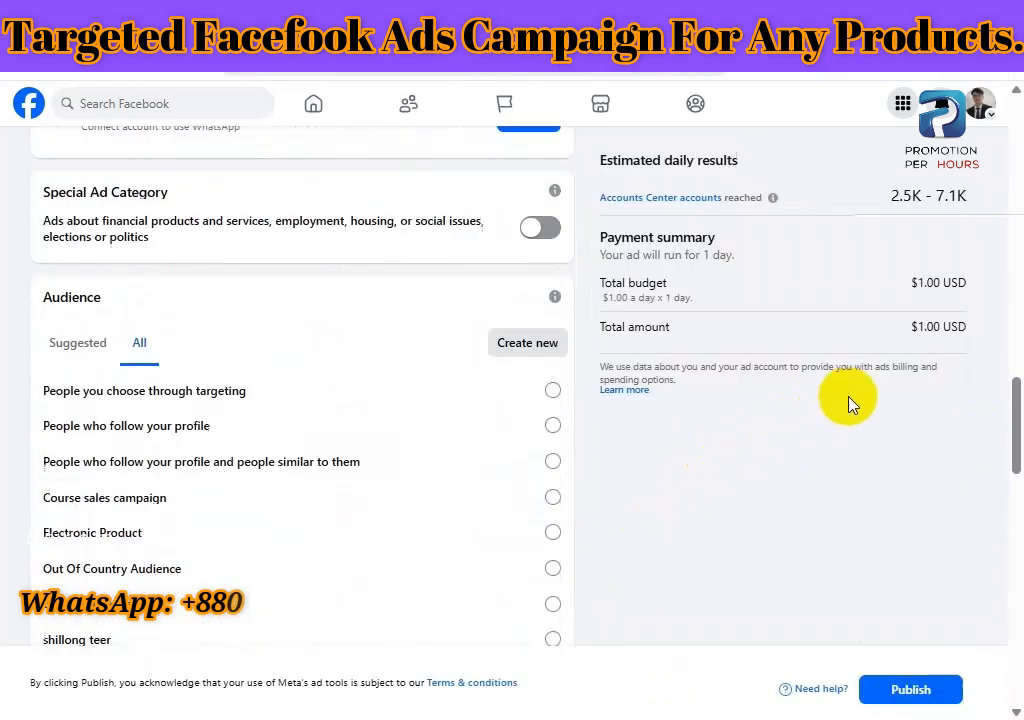
{"action": "scroll", "coordinate": [848, 403], "scroll_direction": "up", "scroll_amount": 10}
{"action": "scroll", "coordinate": [672, 377], "scroll_direction": "down", "scroll_amount": 5}
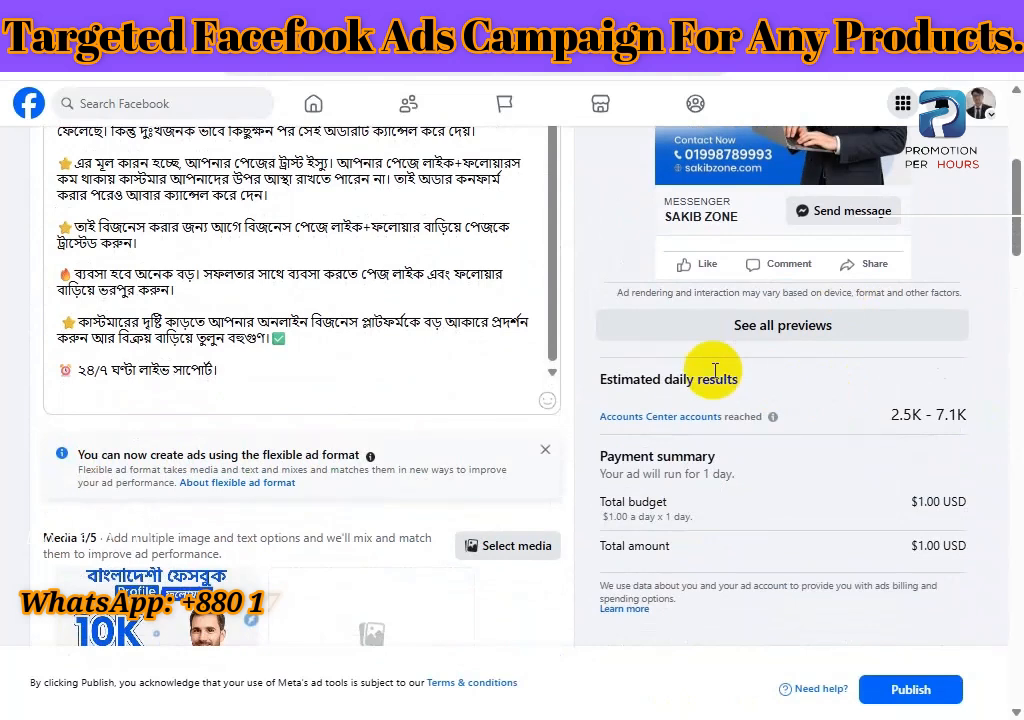
{"action": "scroll", "coordinate": [659, 410], "scroll_direction": "down", "scroll_amount": 1}
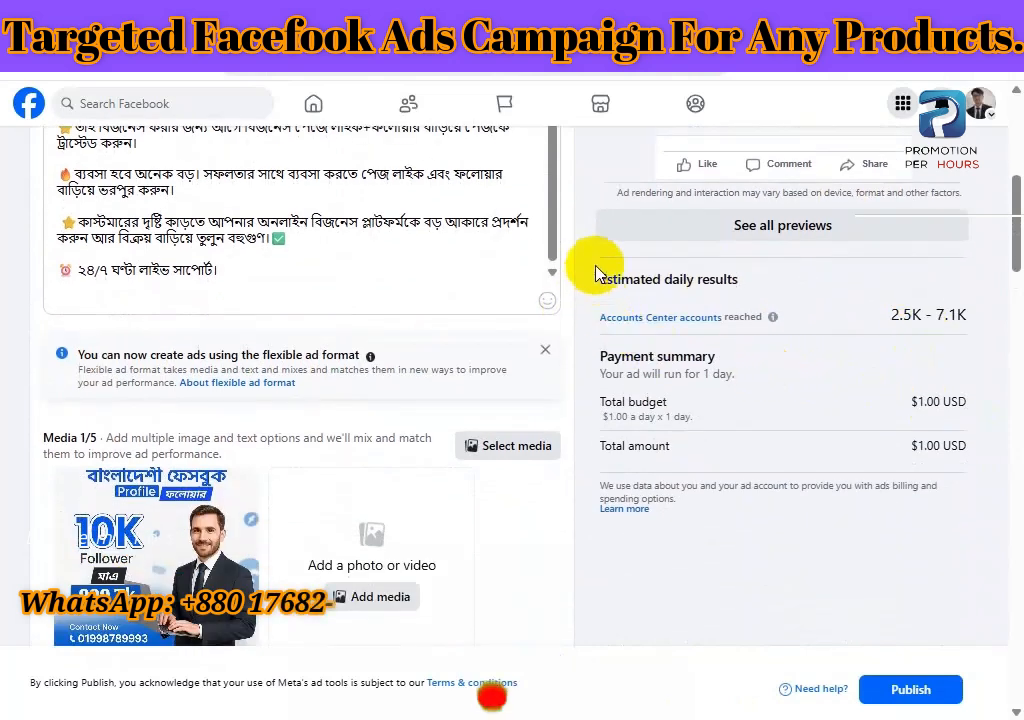
{"action": "left_click_drag", "start_coordinate": [599, 279], "coordinate": [750, 270]}
{"action": "left_click", "coordinate": [770, 278]}
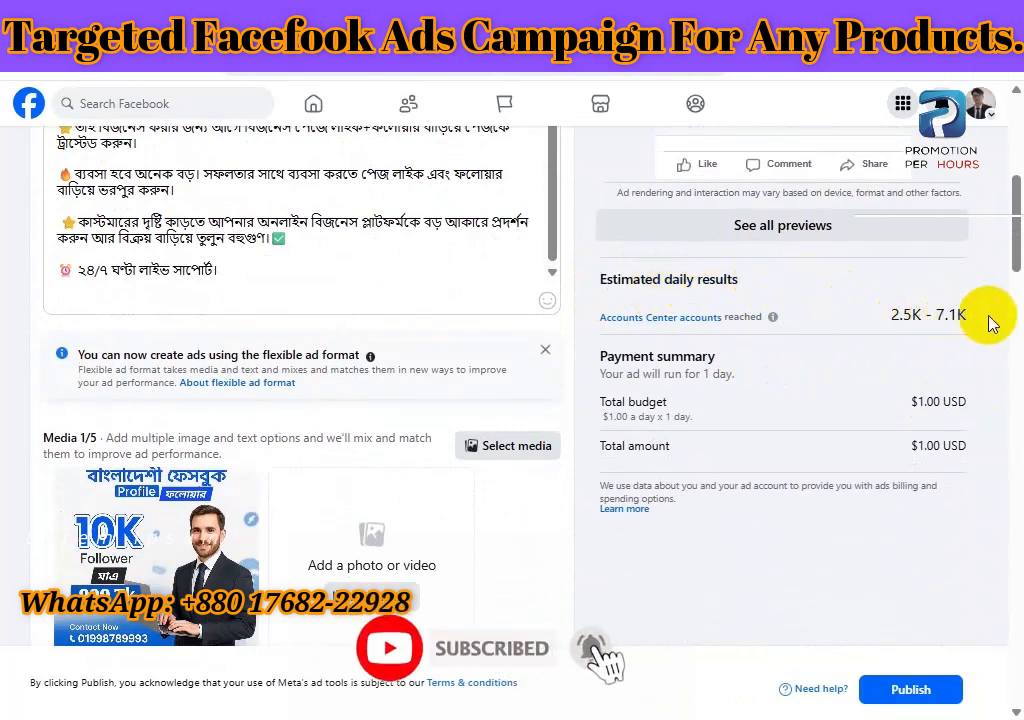
{"action": "left_click_drag", "start_coordinate": [600, 279], "coordinate": [700, 280]}
{"action": "scroll", "coordinate": [778, 286], "scroll_direction": "up", "scroll_amount": 1}
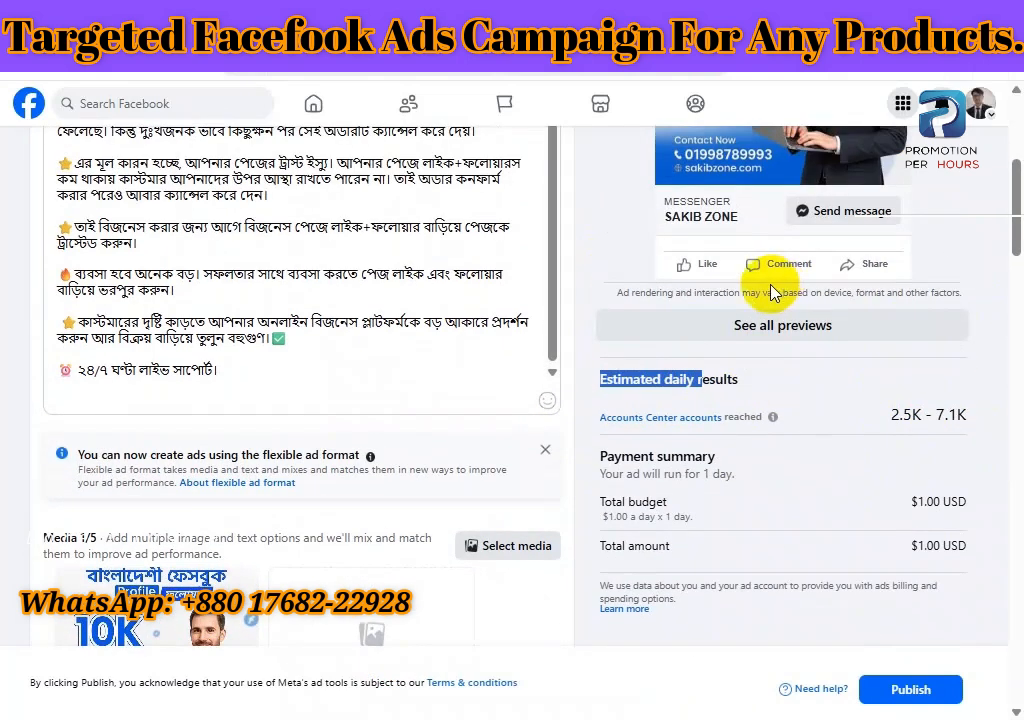
{"action": "scroll", "coordinate": [780, 285], "scroll_direction": "down", "scroll_amount": 1}
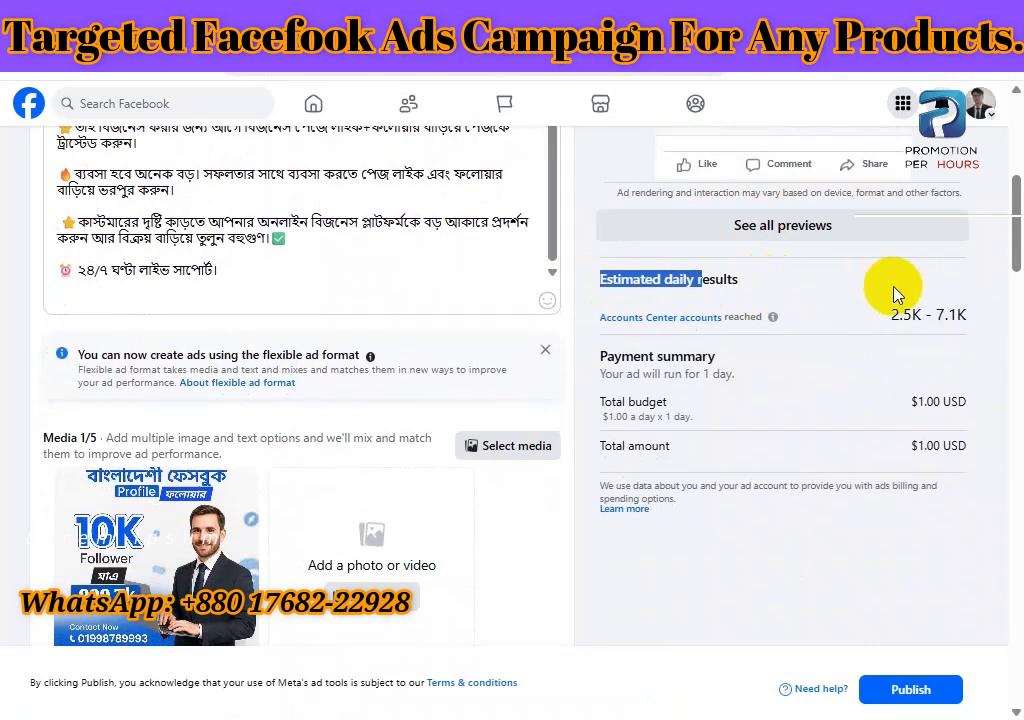
{"action": "left_click", "coordinate": [842, 289]}
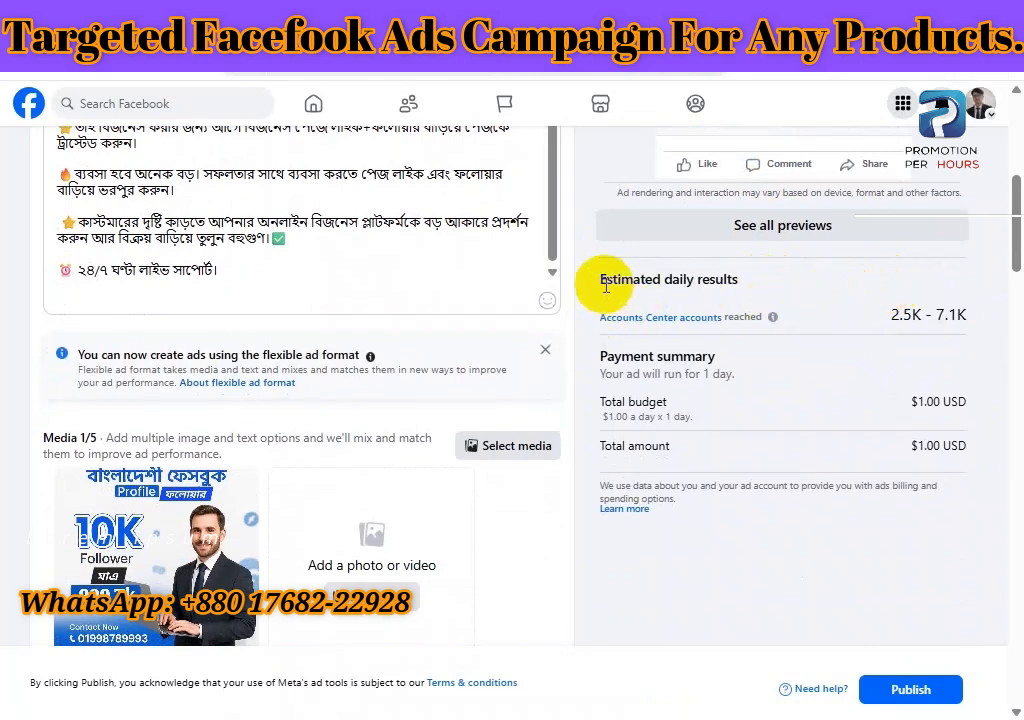
Examine the estimate for Accounts Center accounts reached within the daily results
{"action": "left_click_drag", "start_coordinate": [607, 287], "coordinate": [761, 274]}
{"action": "left_click", "coordinate": [823, 320]}
{"action": "left_click_drag", "start_coordinate": [601, 280], "coordinate": [730, 280]}
{"action": "left_click_drag", "start_coordinate": [612, 317], "coordinate": [803, 296]}
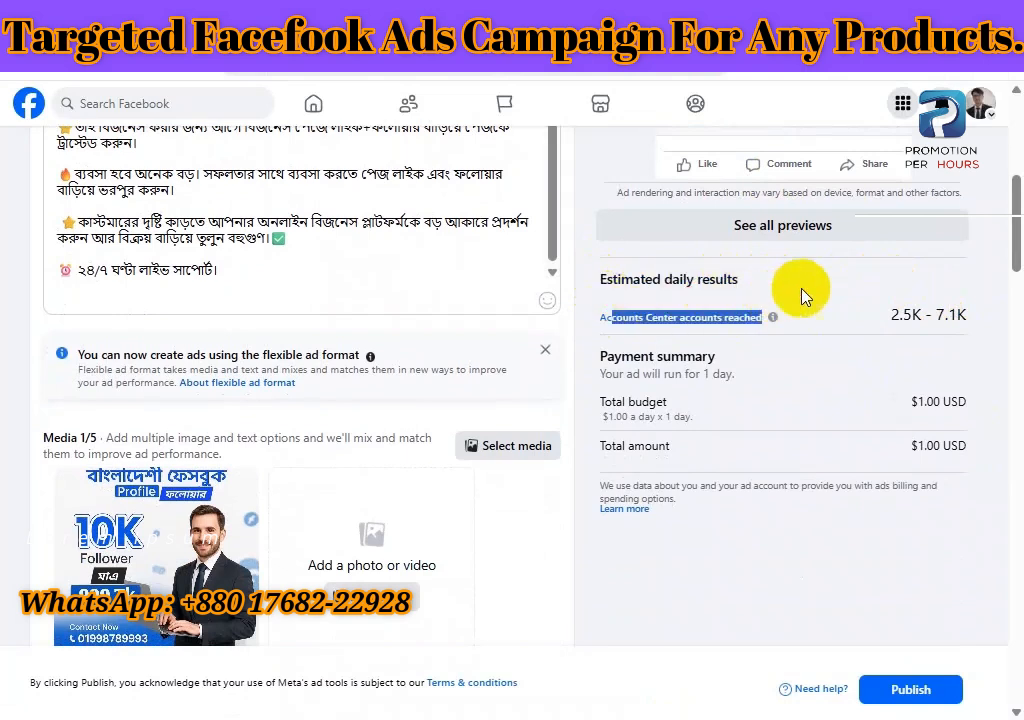
{"action": "left_click", "coordinate": [803, 296]}
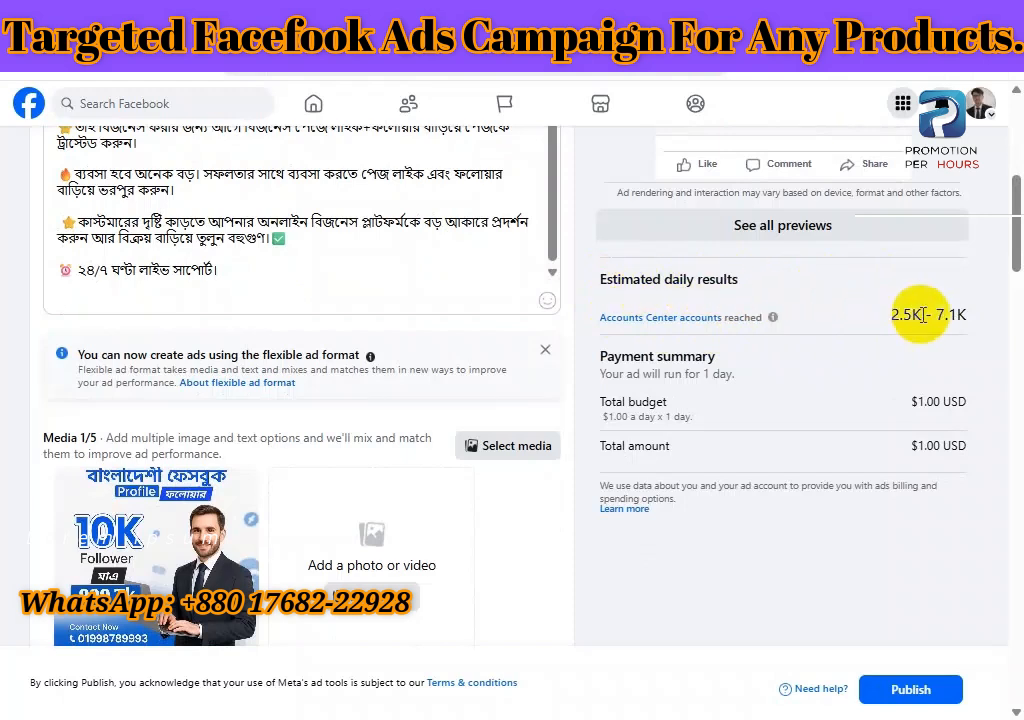
Check the ad's media and headline, then return to the estimated daily results beside the ad text
{"action": "scroll", "coordinate": [251, 514], "scroll_direction": "down", "scroll_amount": 3}
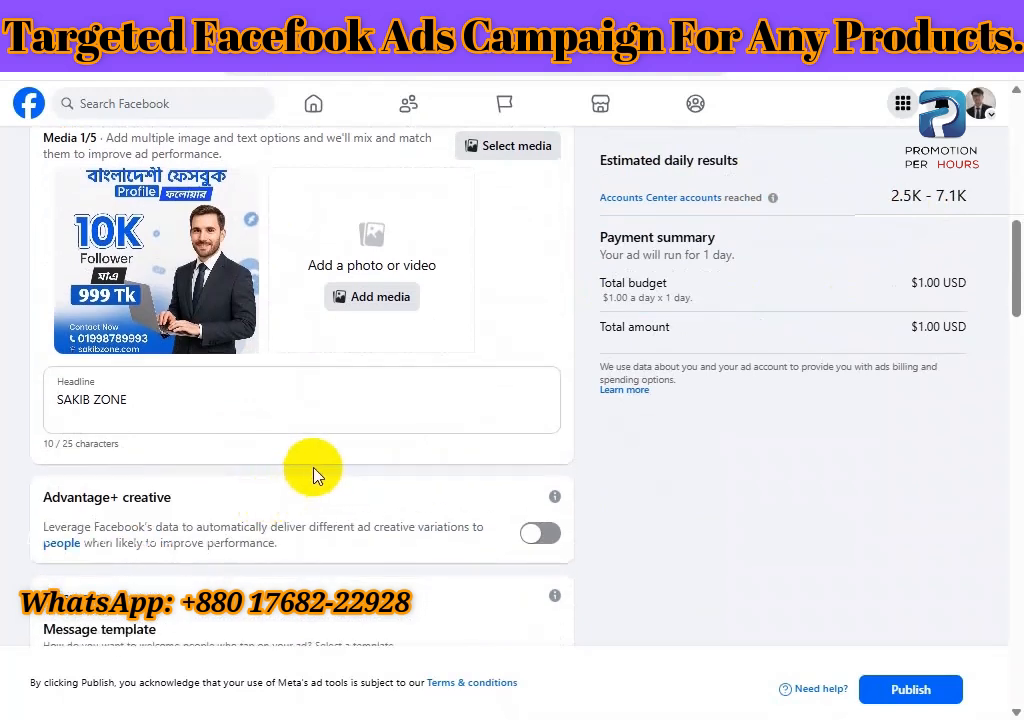
{"action": "scroll", "coordinate": [313, 474], "scroll_direction": "up", "scroll_amount": 4}
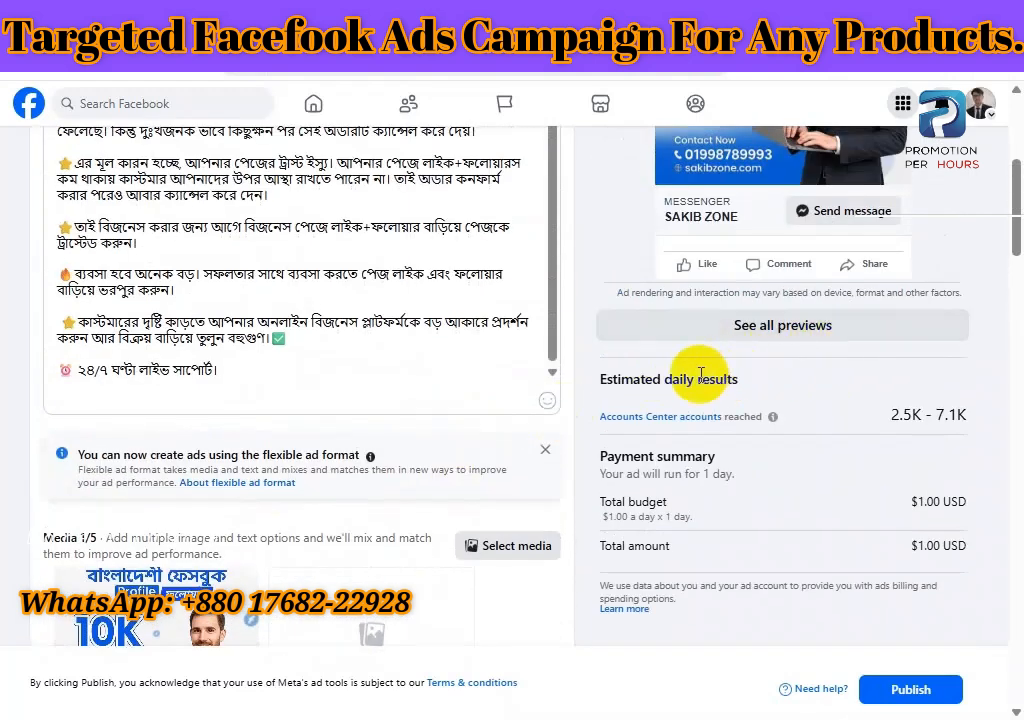
{"action": "triple_click", "coordinate": [661, 381]}
{"action": "left_click", "coordinate": [731, 381]}
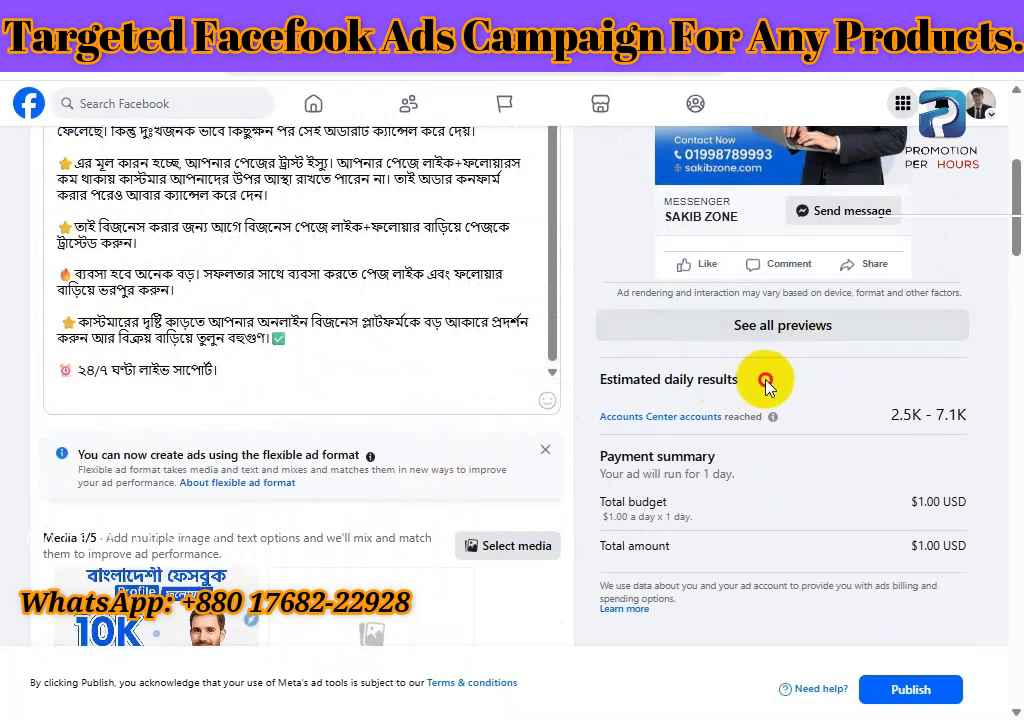
{"action": "left_click_drag", "start_coordinate": [766, 385], "coordinate": [612, 380]}
{"action": "left_click_drag", "start_coordinate": [739, 380], "coordinate": [613, 380]}
{"action": "left_click", "coordinate": [692, 379]}
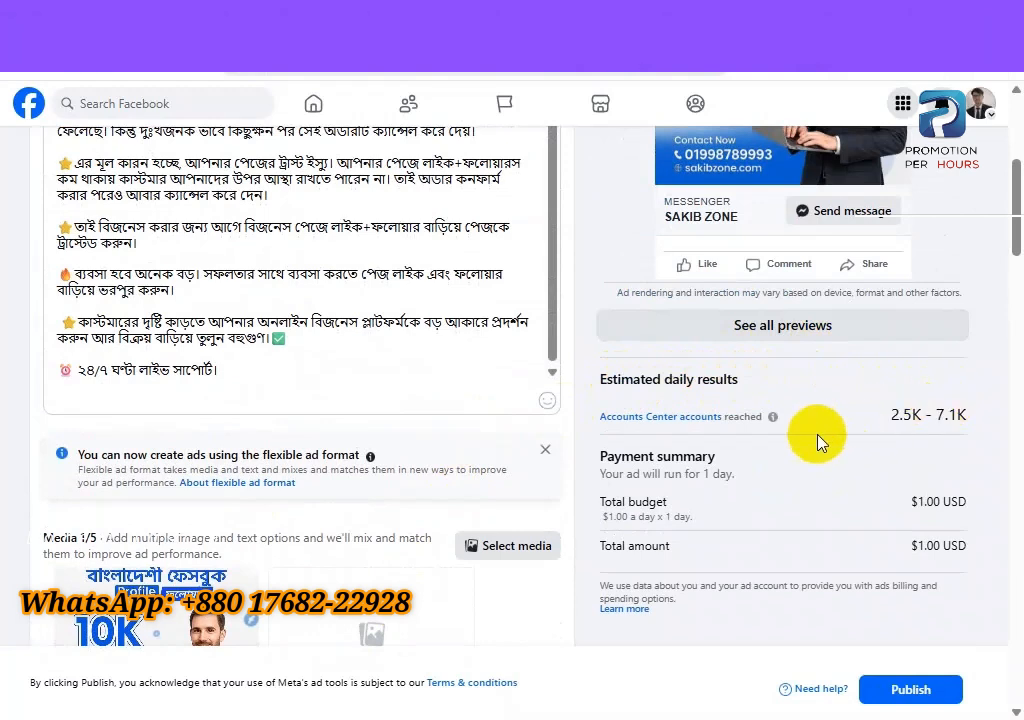
Review the boost's media, messaging, saved audience and duration settings
{"action": "scroll", "coordinate": [812, 440], "scroll_direction": "down", "scroll_amount": 3}
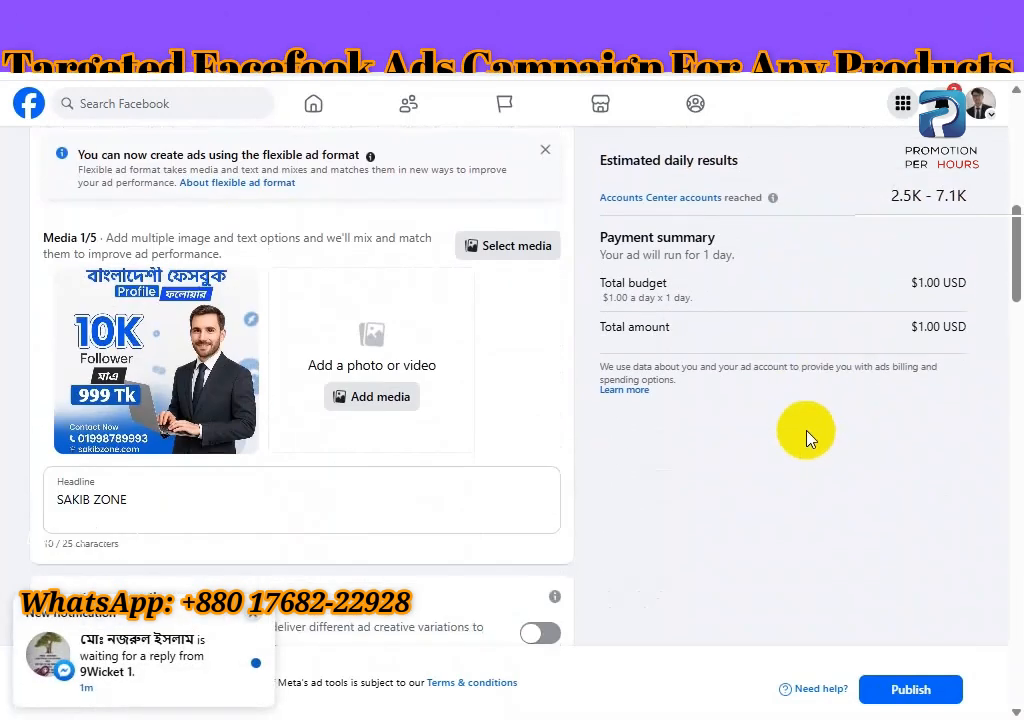
{"action": "scroll", "coordinate": [808, 434], "scroll_direction": "down", "scroll_amount": 2}
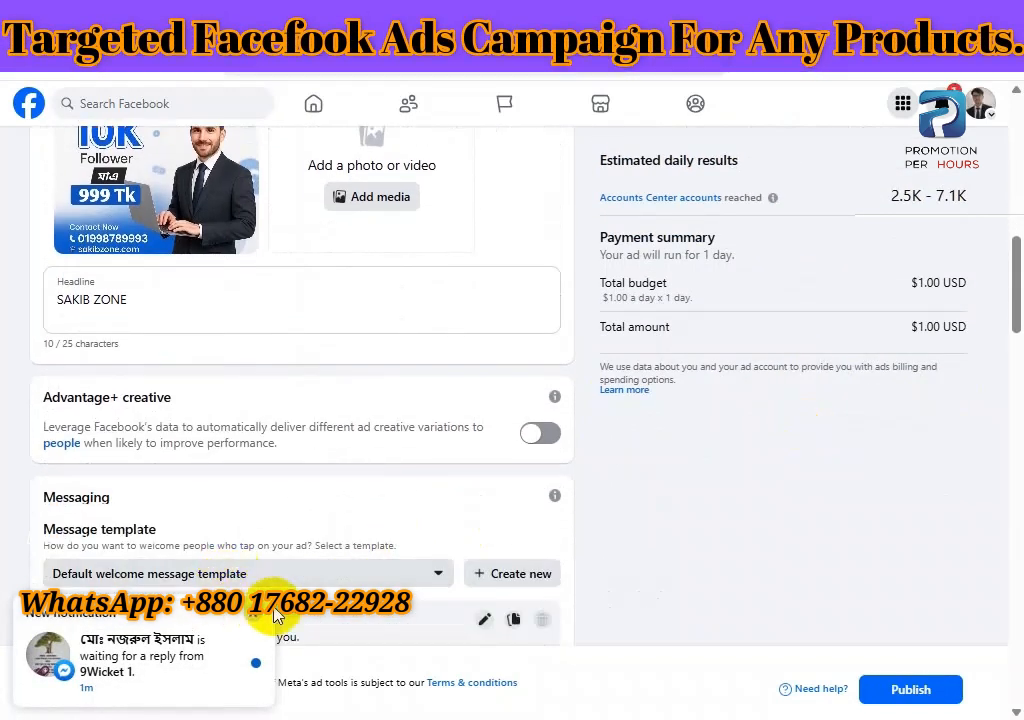
{"action": "scroll", "coordinate": [606, 300], "scroll_direction": "down", "scroll_amount": 4}
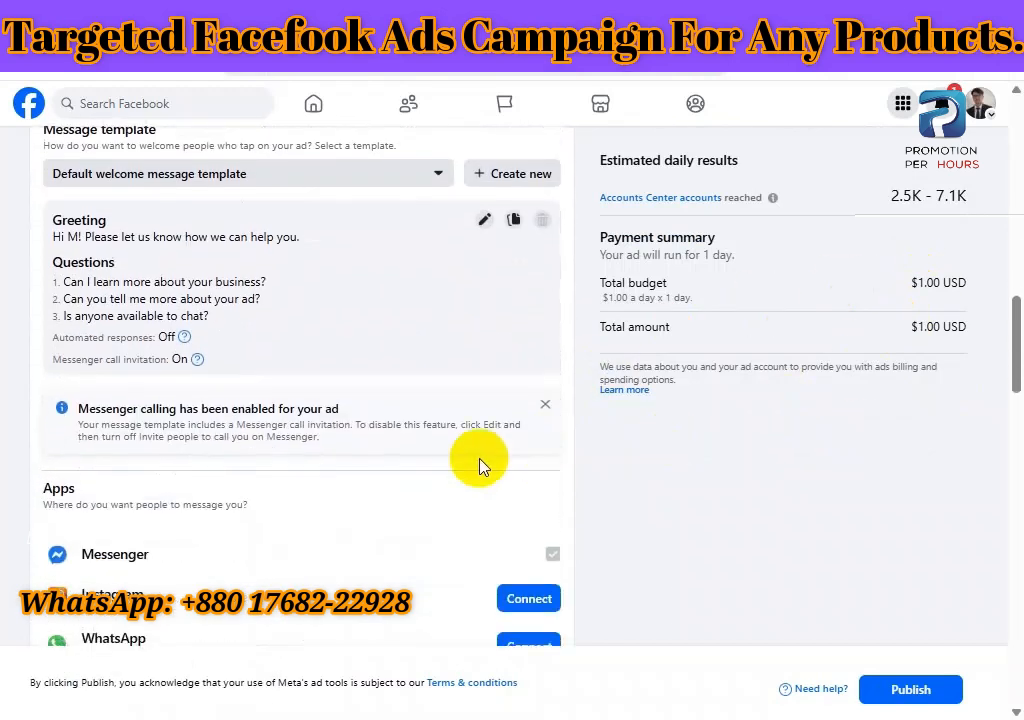
{"action": "scroll", "coordinate": [469, 432], "scroll_direction": "down", "scroll_amount": 10}
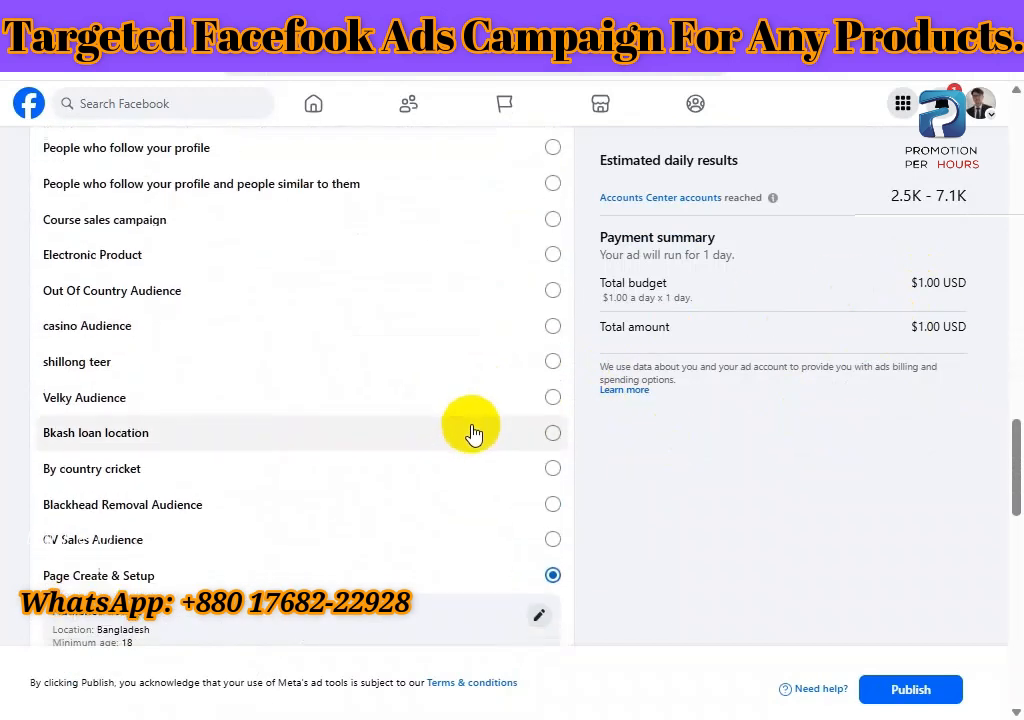
{"action": "scroll", "coordinate": [622, 423], "scroll_direction": "down", "scroll_amount": 5}
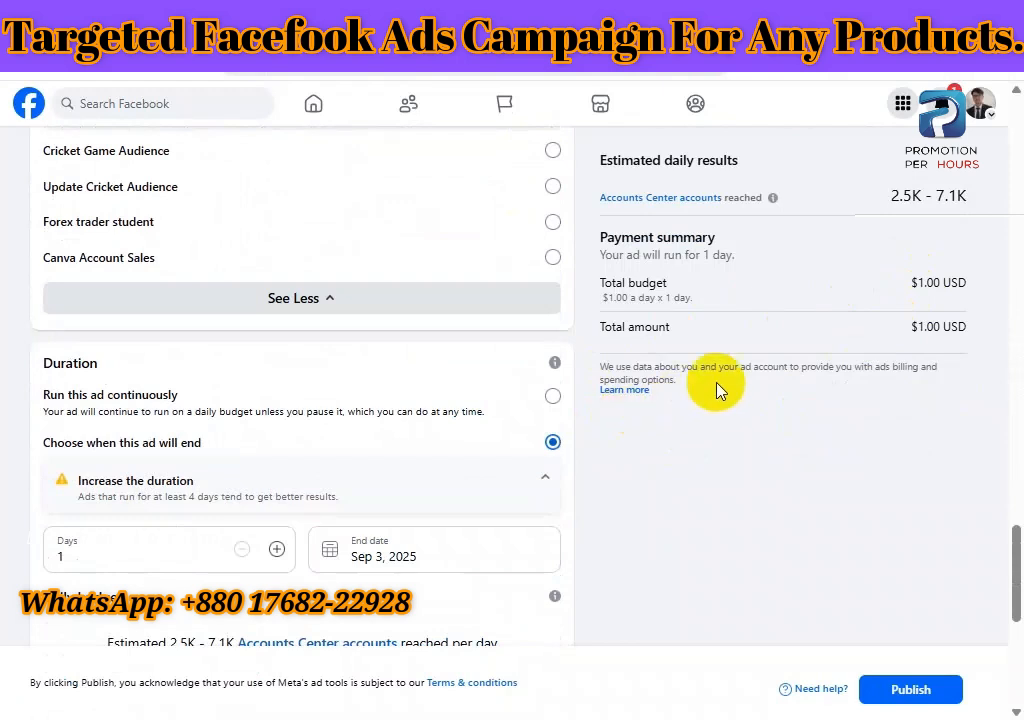